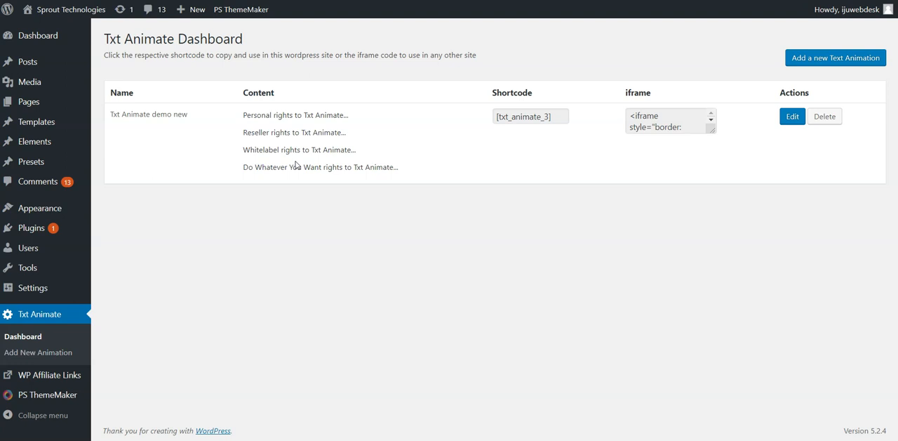
click(300, 143)
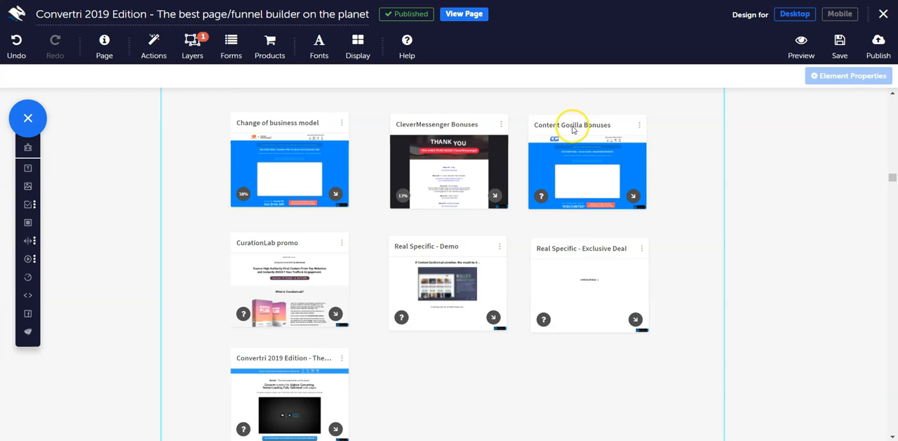
scroll(526, 174, down, 10)
scroll(527, 176, up, 5)
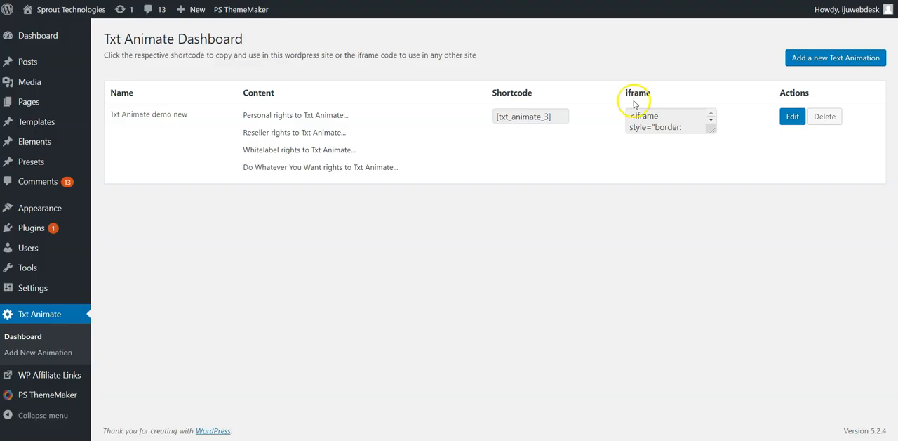
Create a new text animation and name it "Convertri".
click(816, 60)
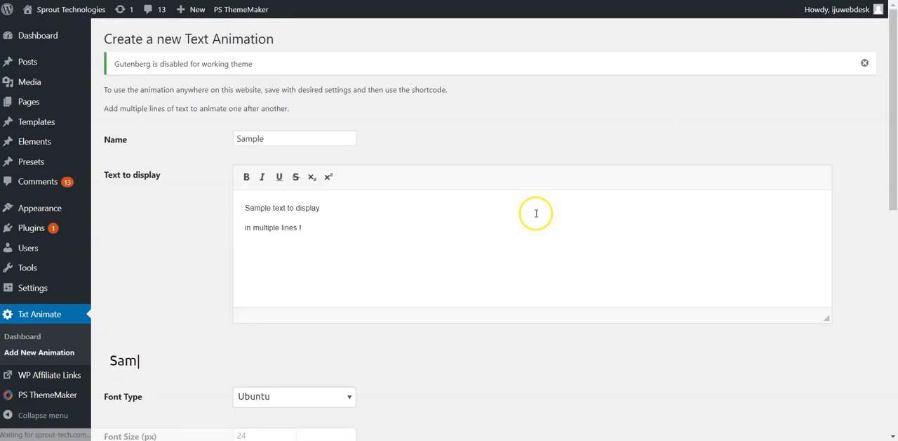
double_click(324, 131)
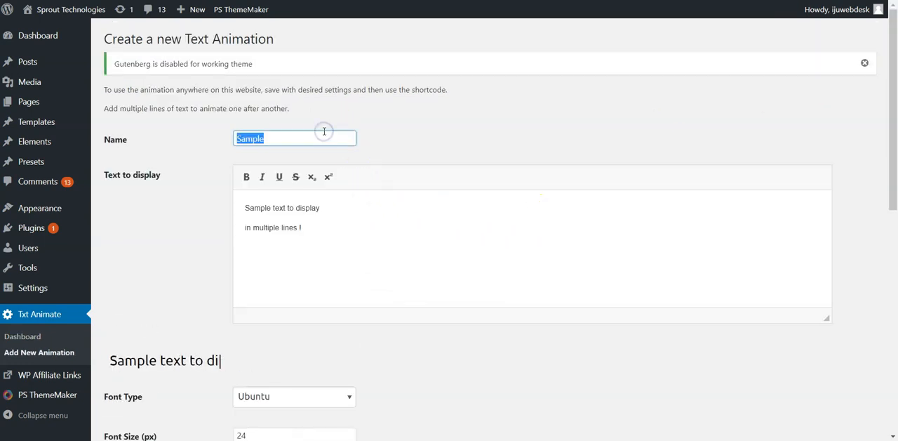
text(Convertri)
key(Tab)
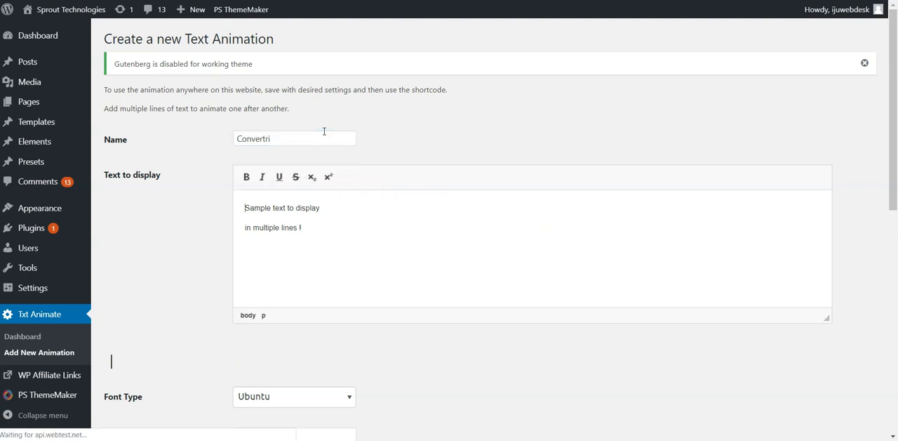
Replace the sample display text with "Want to make a LOT of money?" and "Want to earn as much as $20/click?" on separate lines.
key(ctrl+a)
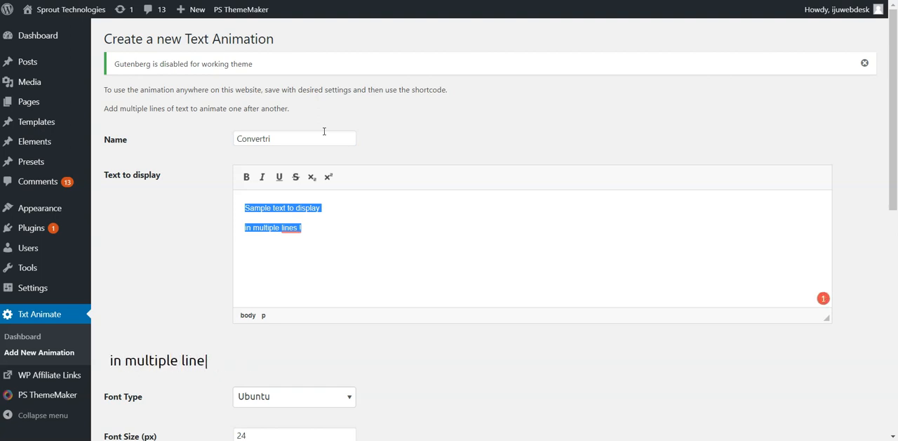
text(Want to ma)
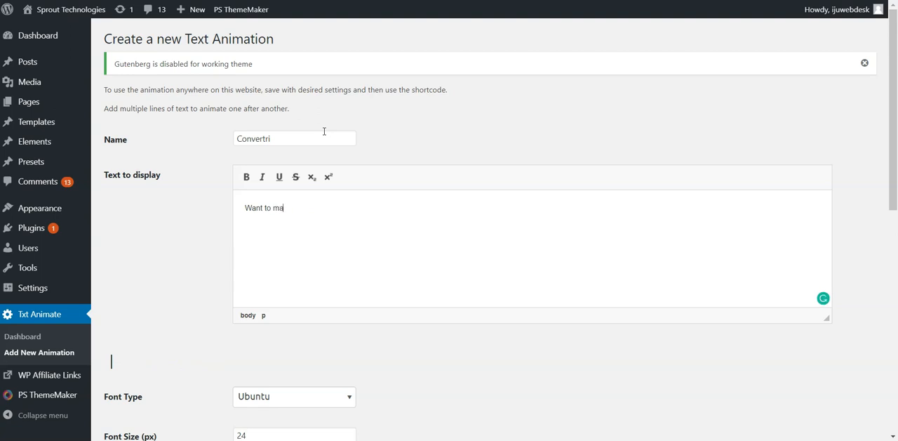
text(ke a LOT of money?)
key(Return)
text(Want to earn as much as $)
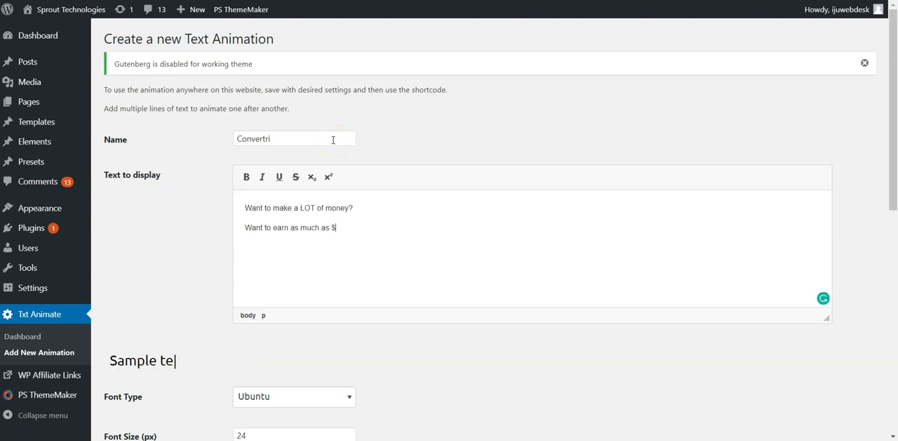
text(20/click? Want to )
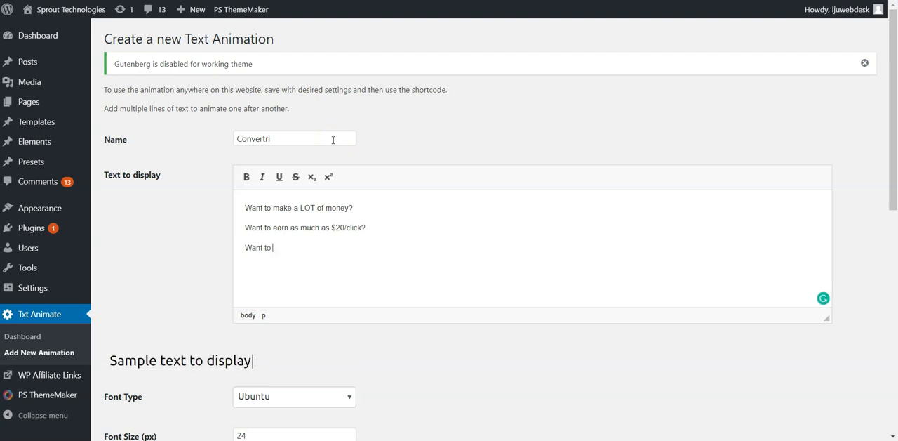
text(have a slice of $20,000 in cash prizes?)
Add the lines "Want to have a slice of $20,000 in cash prizes?" and "Sign Up Now!" to the display text.
key(Return)
text(Sign Up Now!)
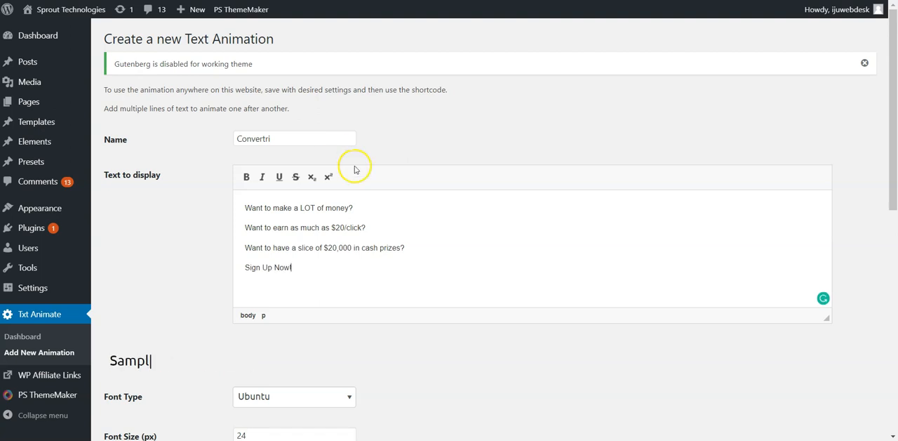
Preview the text animation with the four new lines.
scroll(363, 274, down, 2)
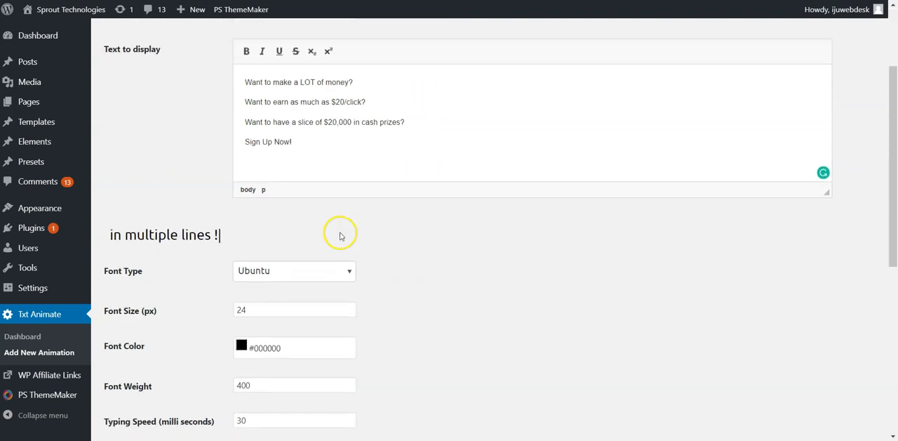
scroll(340, 236, down, 5)
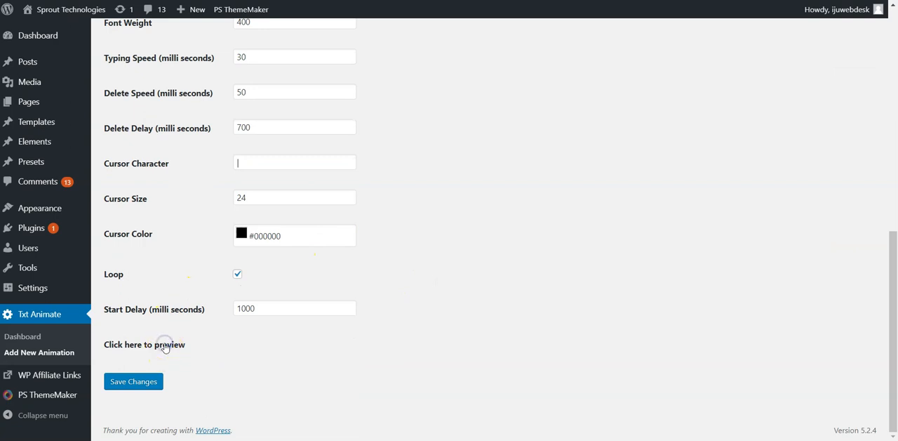
scroll(477, 262, up, 5)
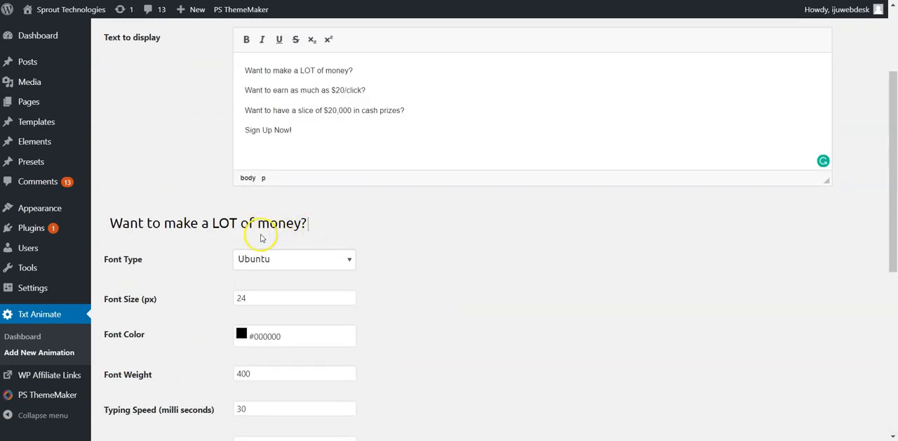
Make "make a LOT of money?" in the first line and "$20/click" in the second line bold.
scroll(259, 223, up, 2)
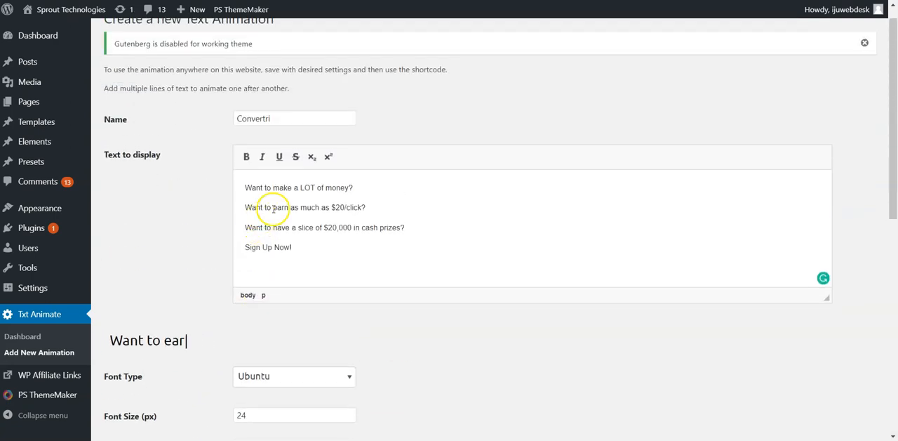
drag(273, 188, 362, 181)
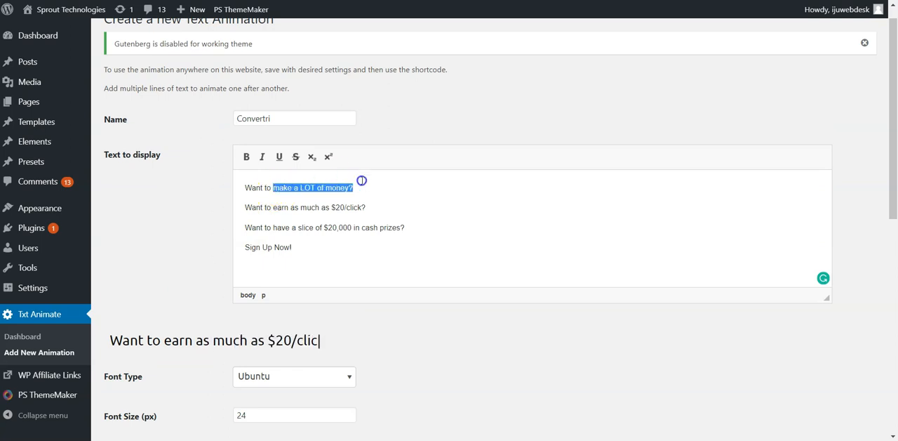
key(ctrl+b)
click(353, 205)
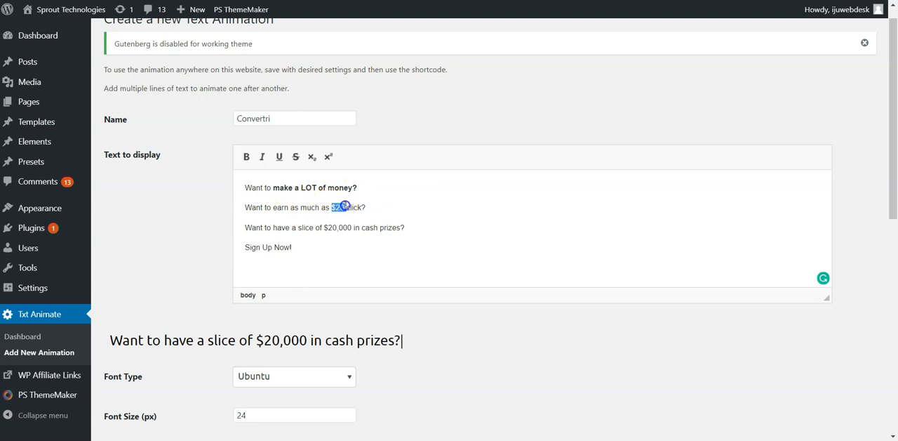
key(ctrl+b)
Make "$20,000" in the third line bold and italic, and preview the formatted animation.
drag(323, 227, 344, 224)
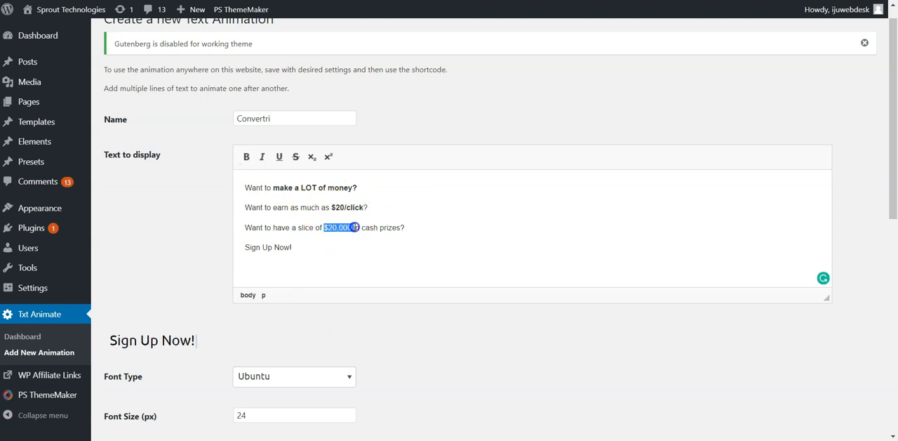
click(246, 157)
click(262, 156)
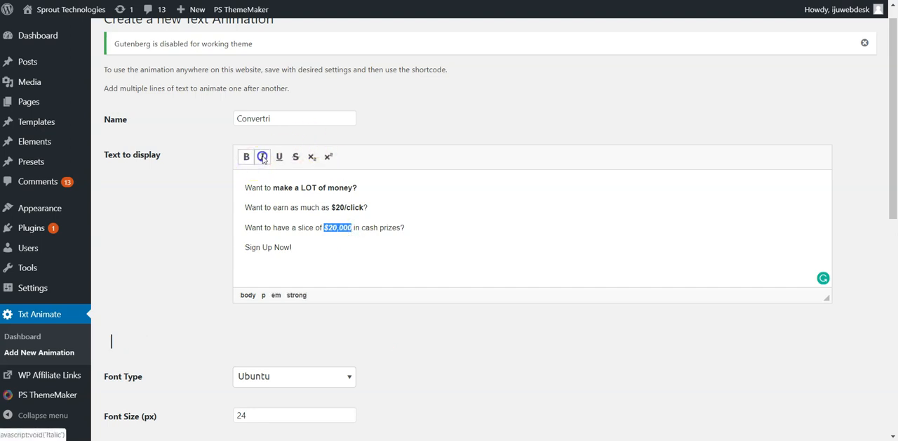
scroll(366, 324, down, 7)
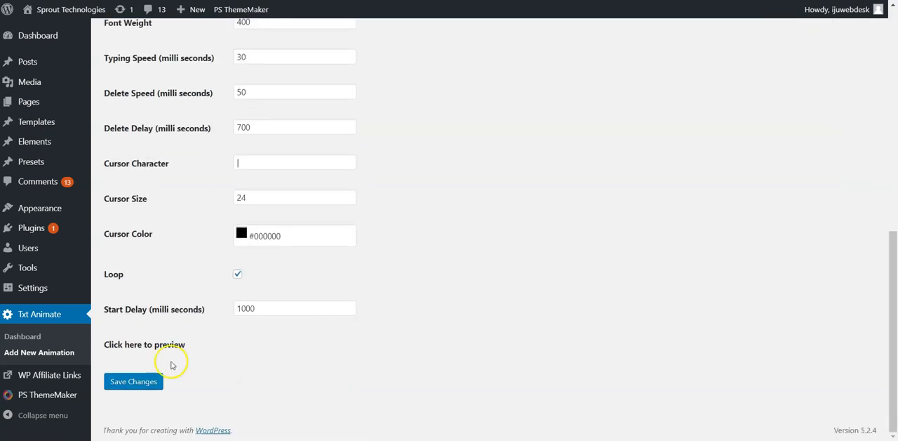
scroll(456, 244, up, 6)
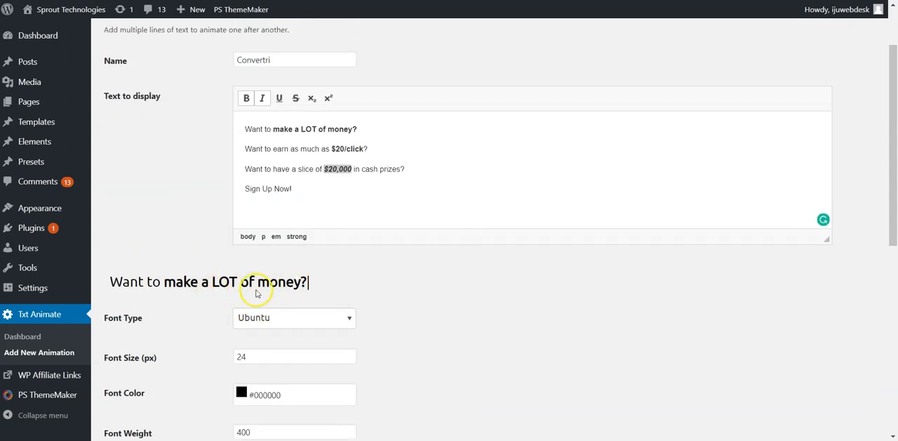
Set the animation's font type to Sigmar One.
click(279, 325)
scroll(295, 323, up, 5)
scroll(314, 319, up, 3)
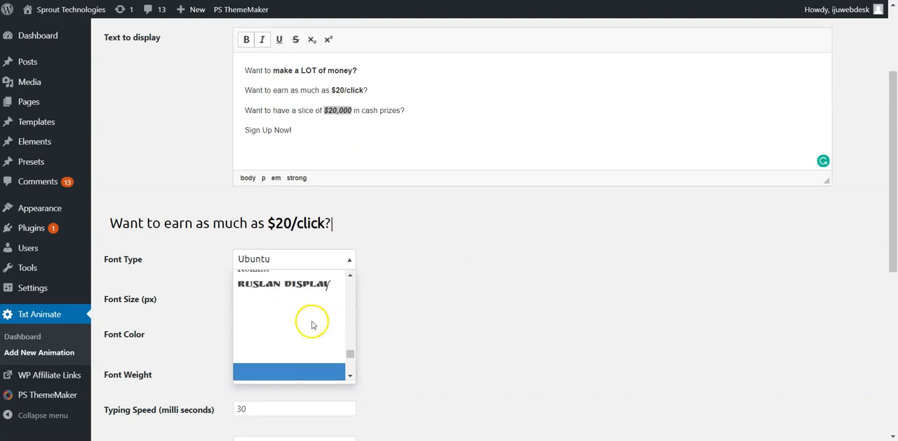
click(309, 306)
scroll(427, 265, down, 2)
scroll(393, 267, up, 2)
Set the animation's font type to Nunito.
click(349, 260)
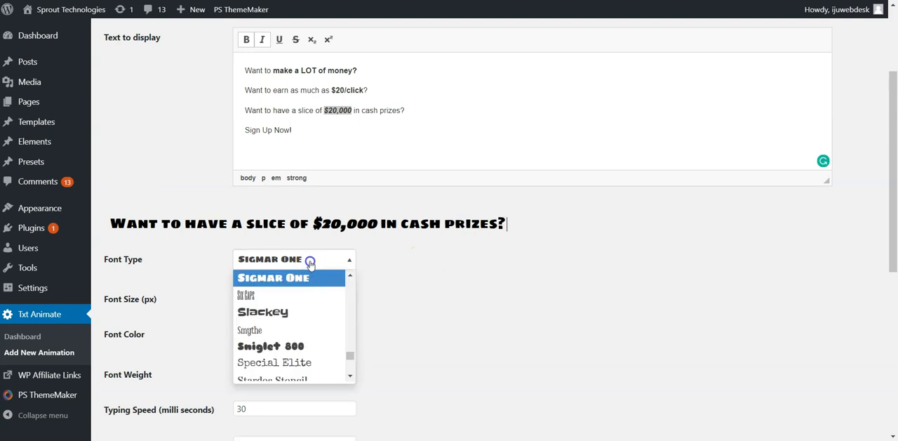
scroll(296, 315, down, 3)
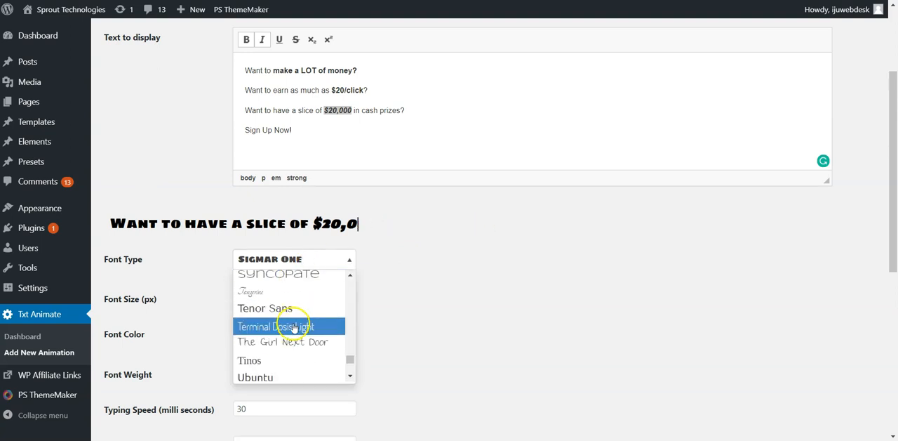
scroll(294, 328, up, 10)
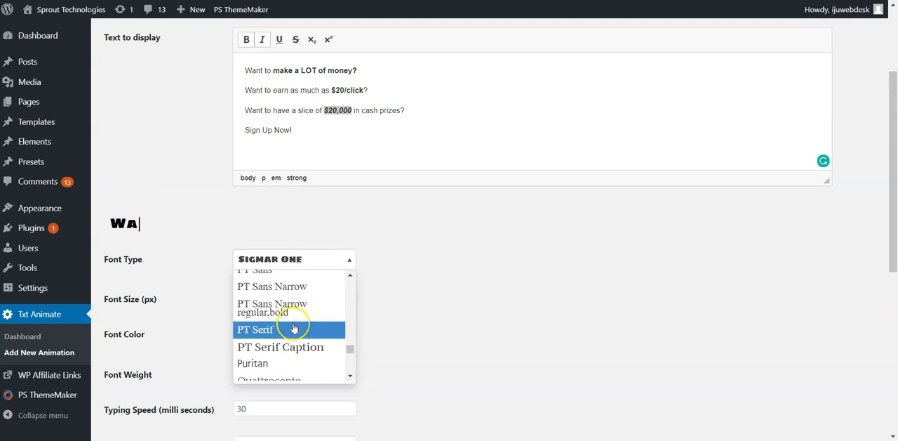
scroll(294, 328, up, 6)
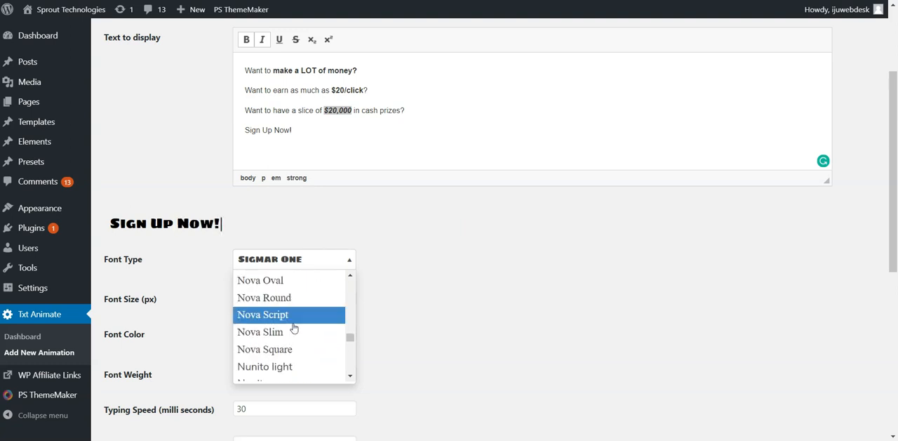
scroll(294, 328, down, 3)
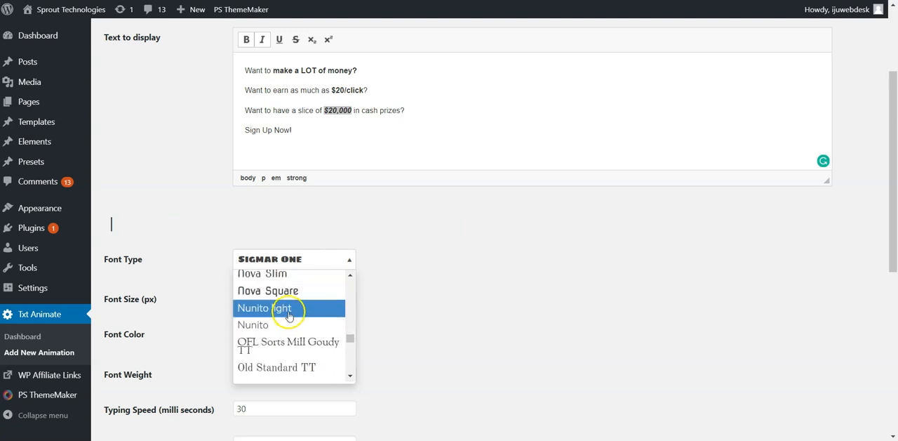
click(283, 322)
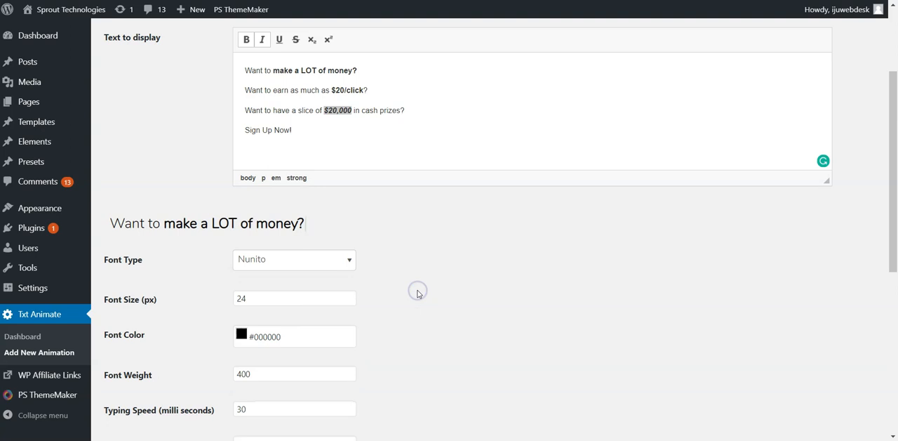
Set the animation's font size to 30 px and its font color to red, #ff0000.
scroll(300, 254, down, 1)
click(327, 234)
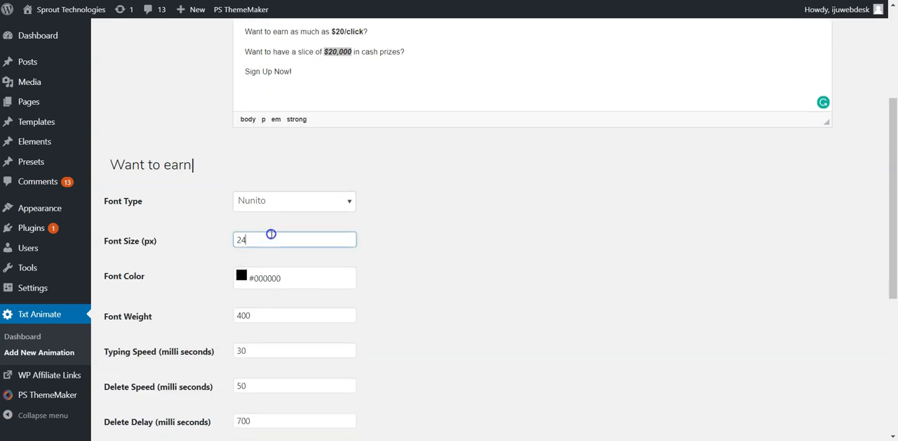
double_click(272, 234)
click(515, 241)
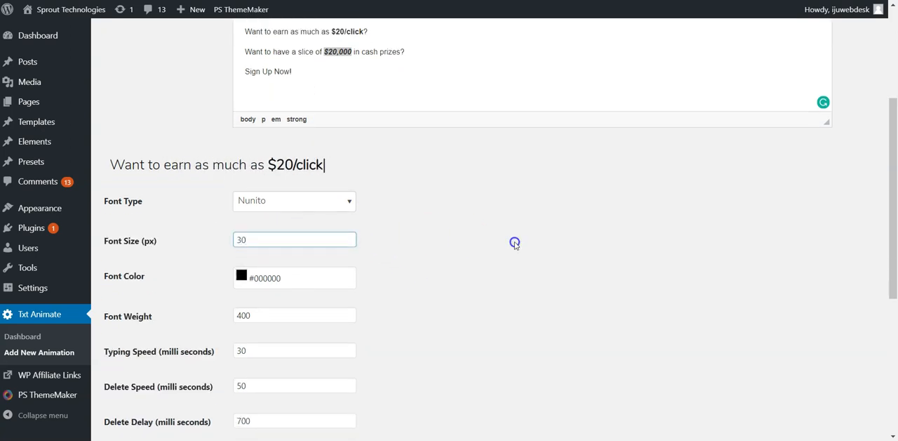
click(247, 278)
click(319, 294)
click(399, 280)
Set the delete speed to 20 milliseconds and preview the animation with the updated settings.
scroll(433, 267, down, 1)
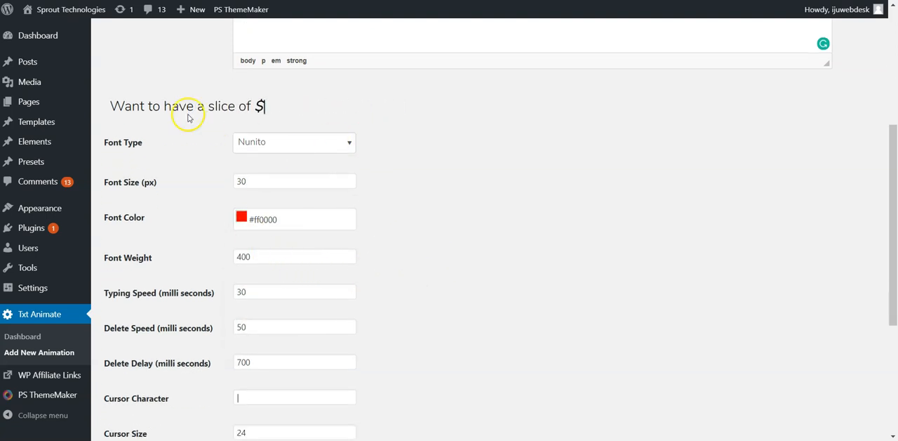
scroll(186, 140, up, 1)
scroll(210, 162, up, 1)
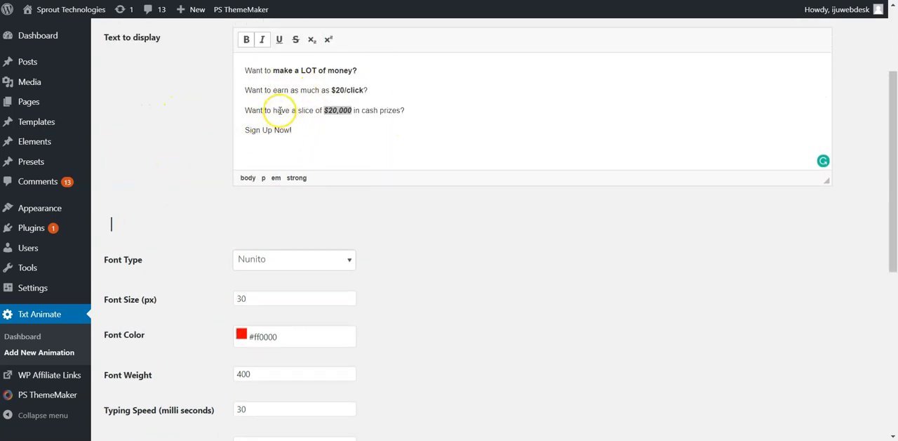
scroll(307, 214, down, 4)
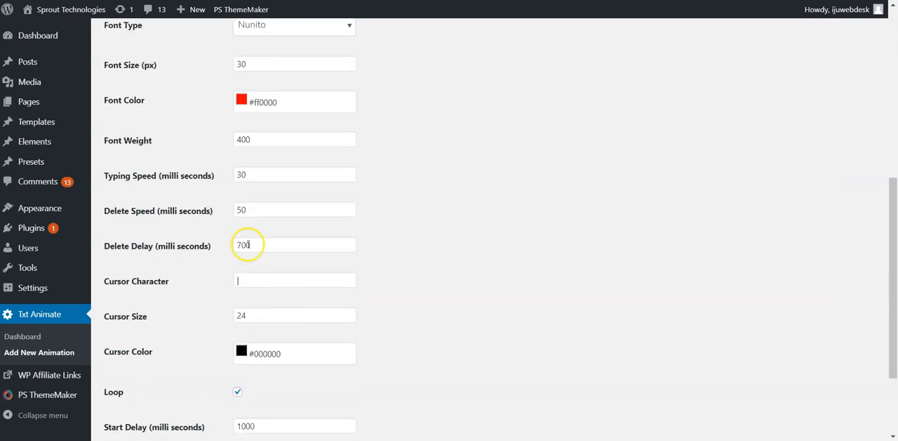
scroll(528, 192, up, 3)
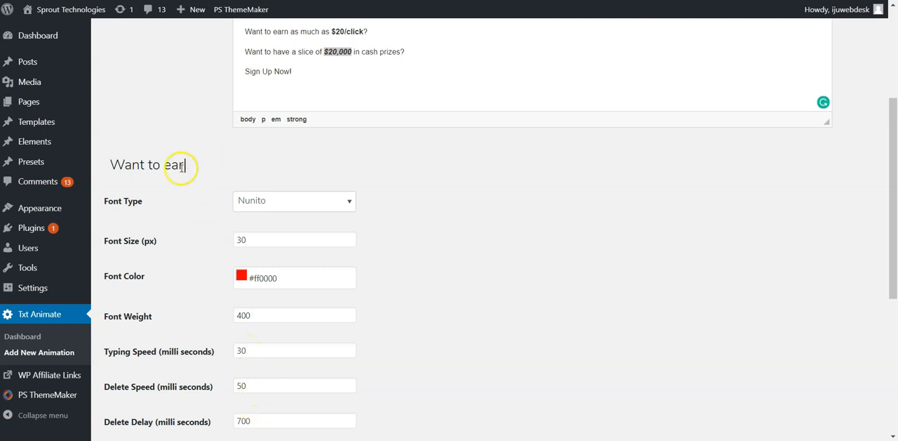
scroll(241, 304, down, 1)
double_click(246, 328)
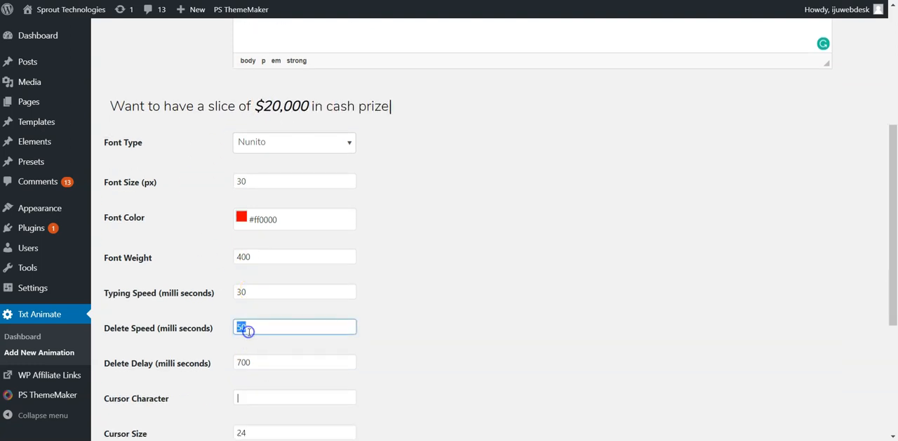
scroll(421, 351, down, 4)
click(138, 348)
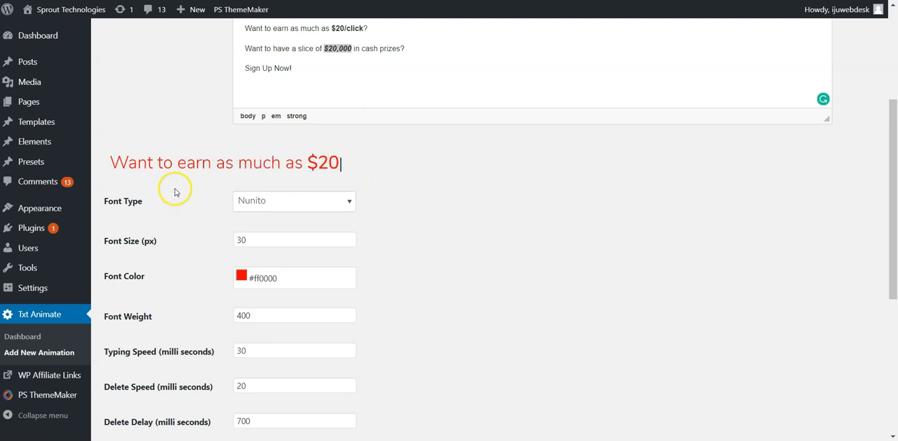
Review the formatting of the four text lines against their animated preview.
scroll(249, 224, up, 2)
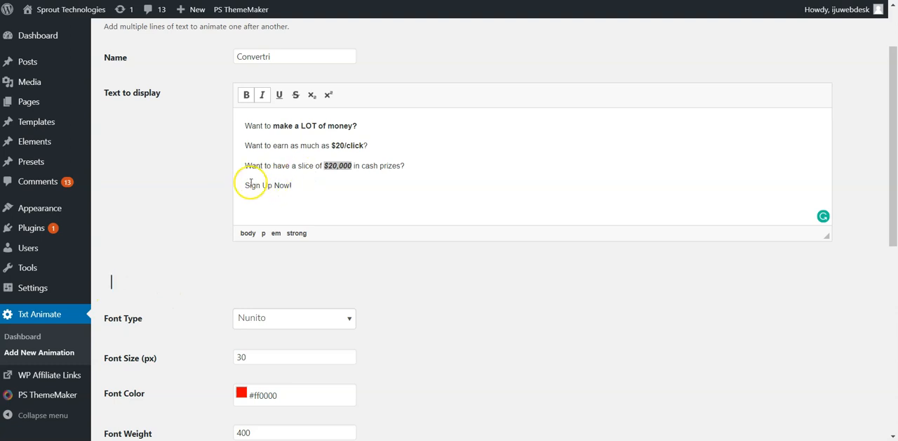
click(270, 165)
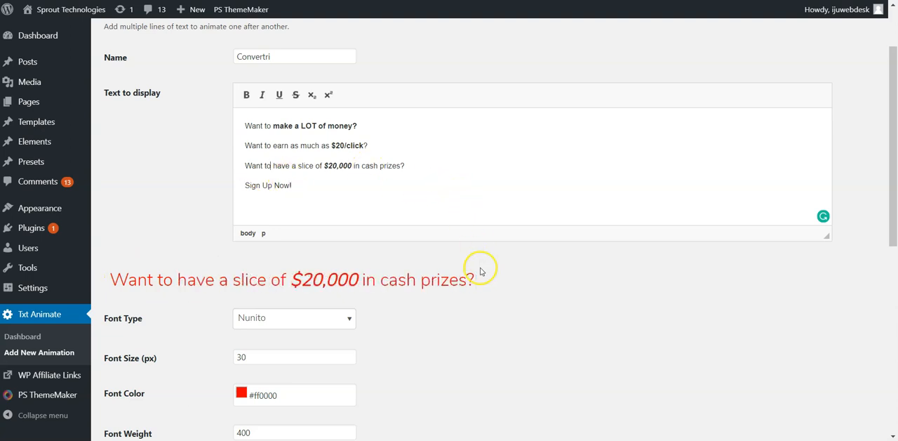
scroll(482, 263, down, 1)
scroll(337, 242, down, 1)
scroll(321, 239, down, 1)
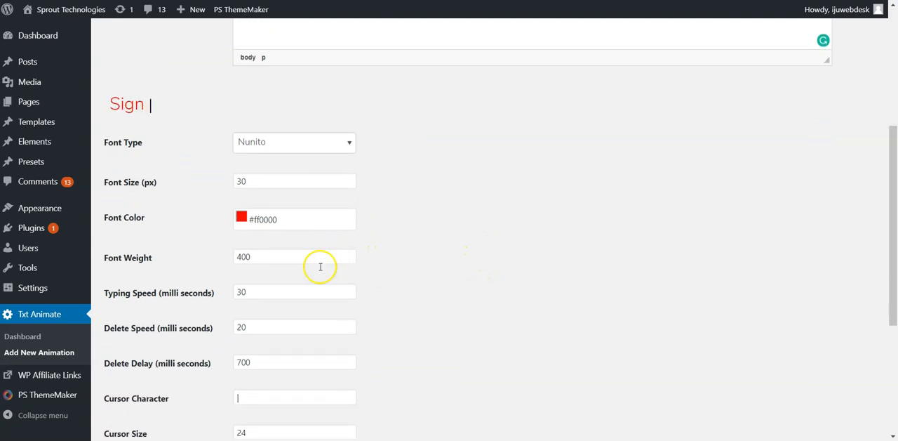
Set the animation's cursor character to a period (.).
scroll(328, 265, down, 2)
scroll(330, 262, up, 1)
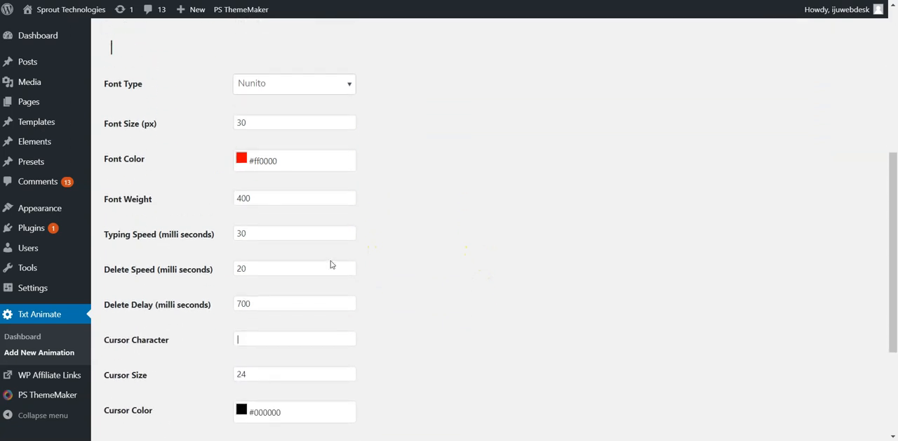
click(272, 341)
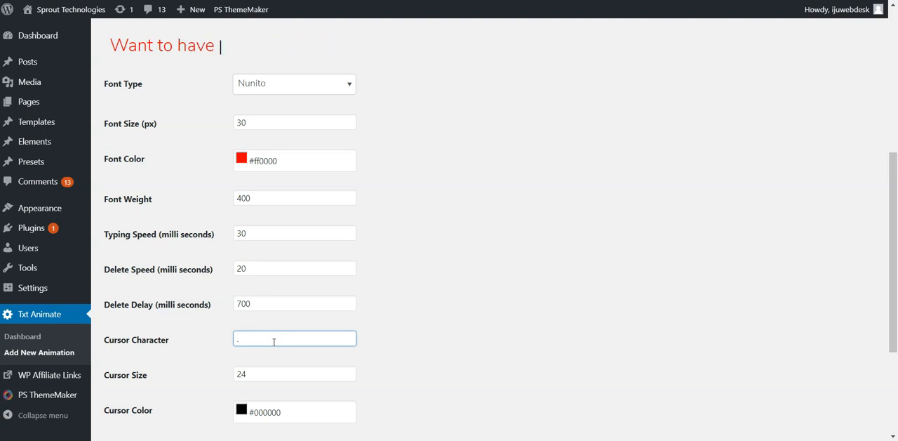
Set the cursor size to 30 and preview the animation with the updated cursor.
scroll(296, 354, down, 2)
double_click(277, 260)
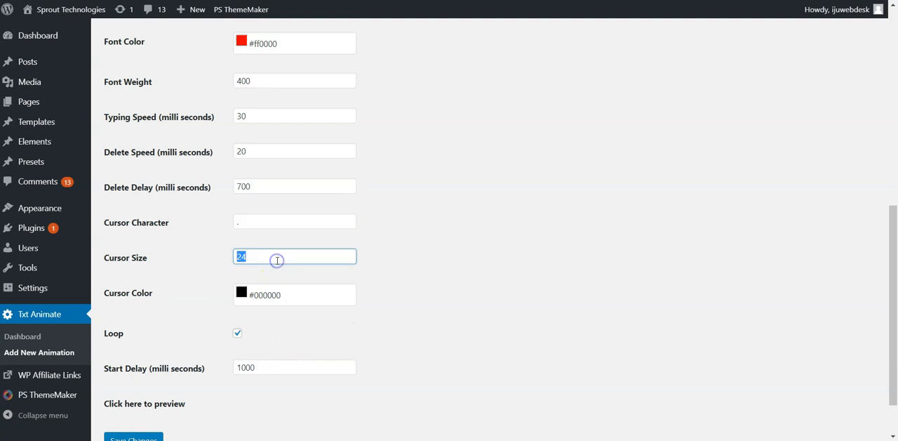
click(165, 404)
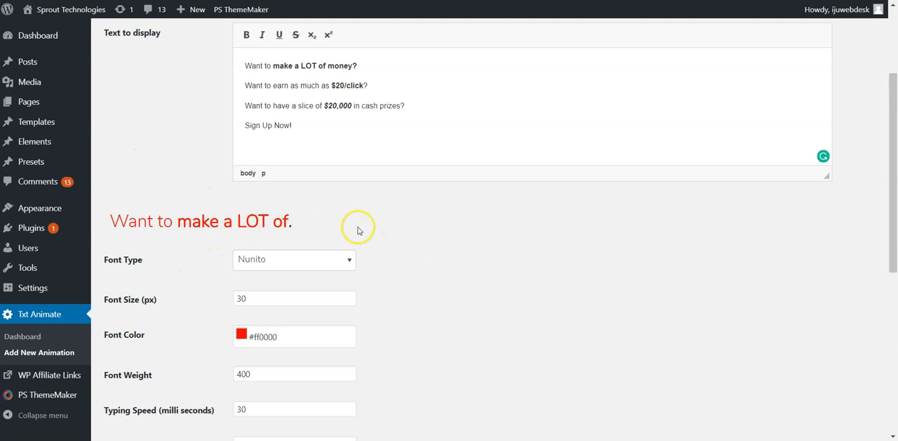
Change the cursor character to a plus sign (+) and preview the animation.
scroll(374, 310, down, 4)
click(289, 225)
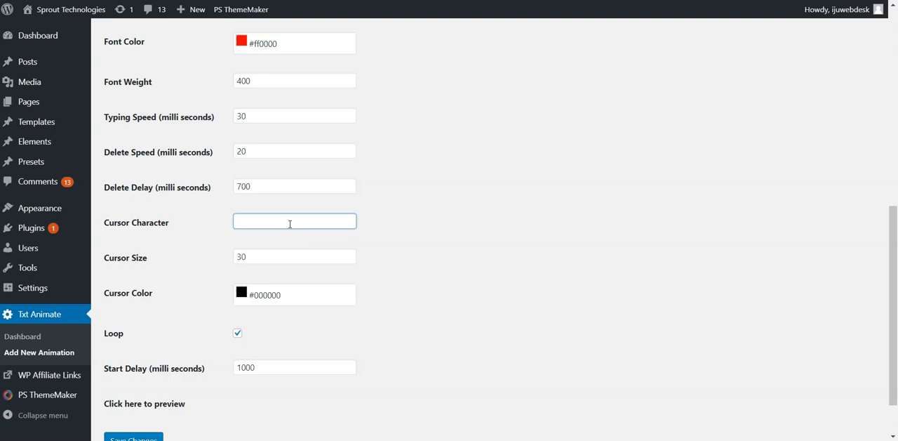
scroll(289, 223, down, 2)
click(133, 344)
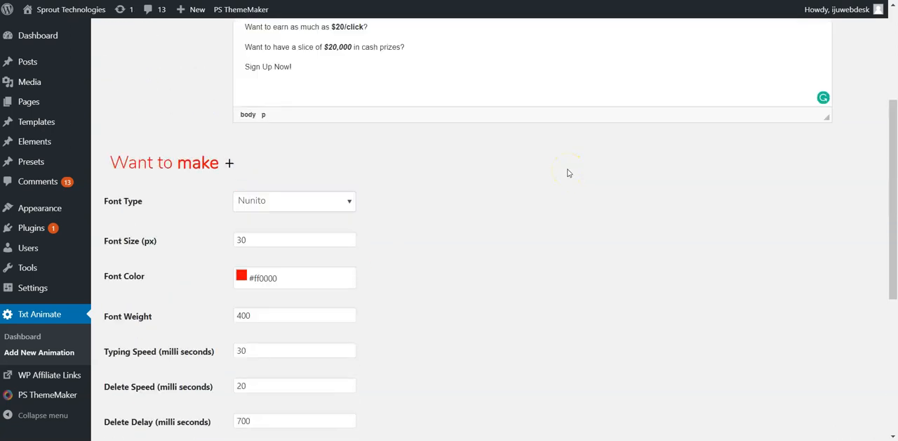
Set the cursor character to a vertical bar (|) and preview the animation again.
scroll(510, 225, down, 3)
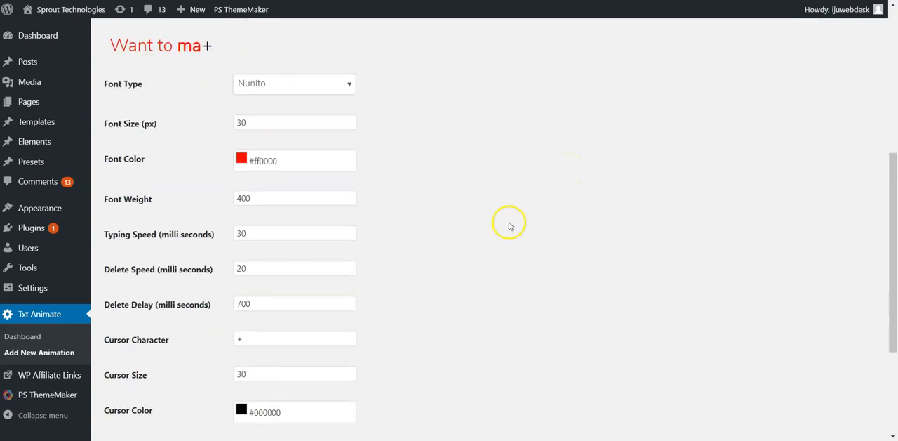
click(266, 282)
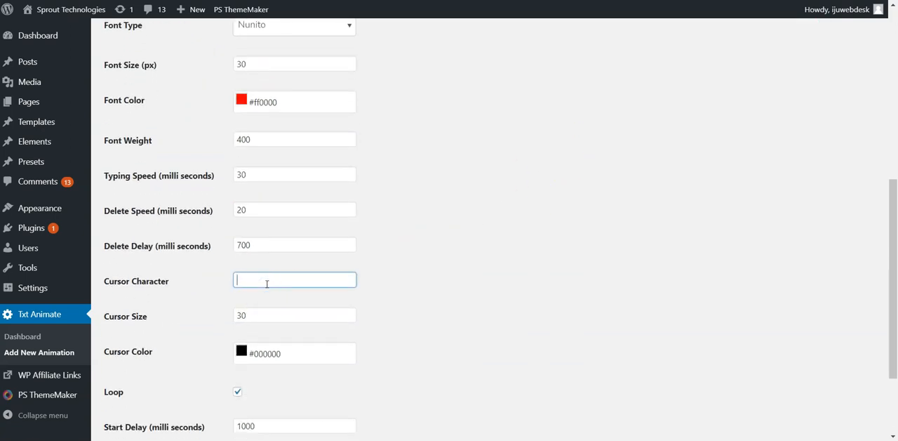
scroll(268, 284, down, 2)
click(173, 311)
drag(183, 334, 247, 345)
click(247, 345)
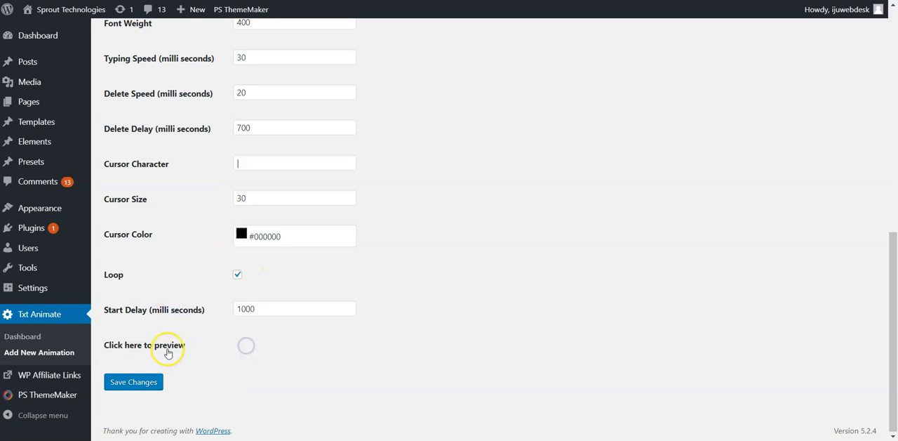
scroll(452, 250, up, 7)
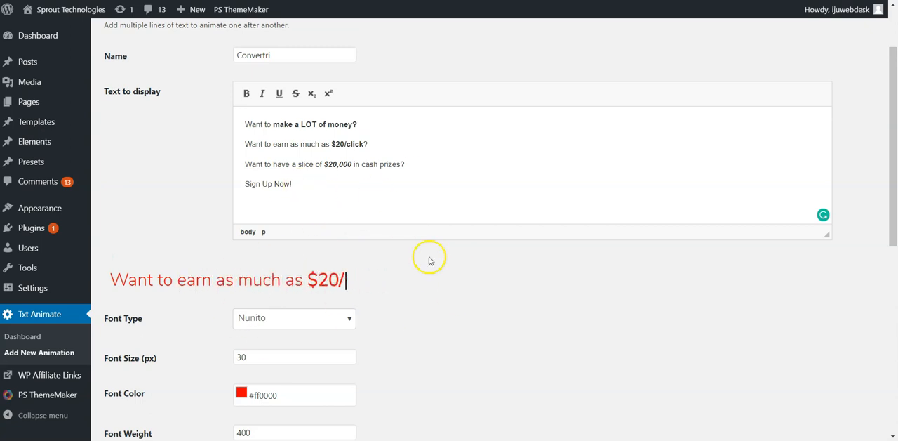
Turn off looping for the animation and preview it playing through once.
scroll(423, 333, down, 5)
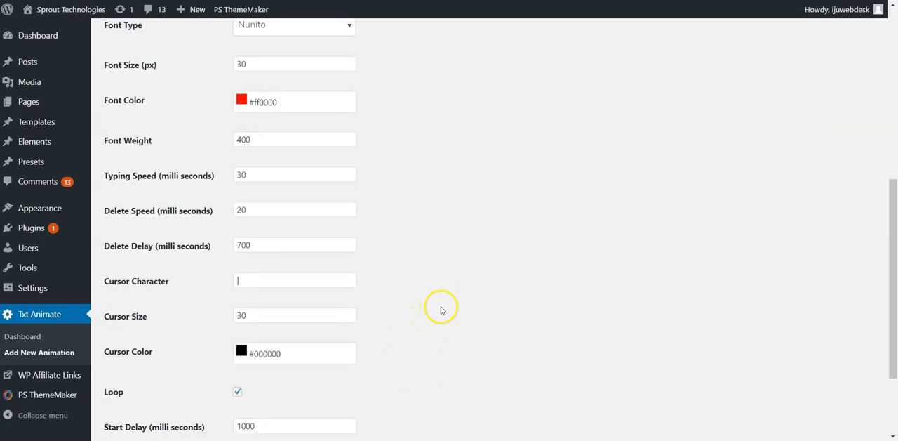
click(237, 332)
click(164, 369)
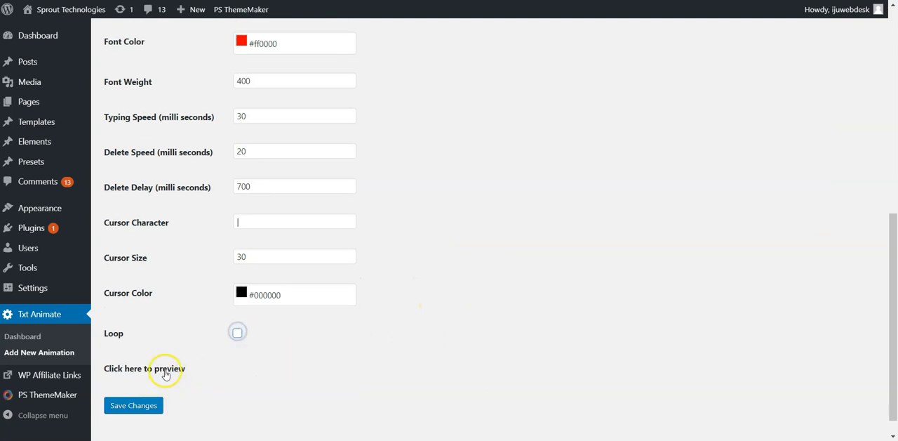
scroll(582, 274, up, 1)
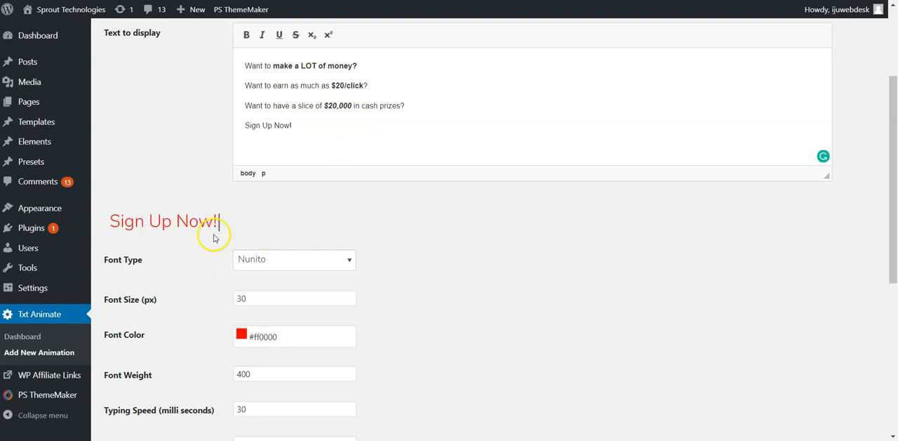
Review the animation's text lines, preview, font, speed and cursor settings before saving.
scroll(469, 251, up, 3)
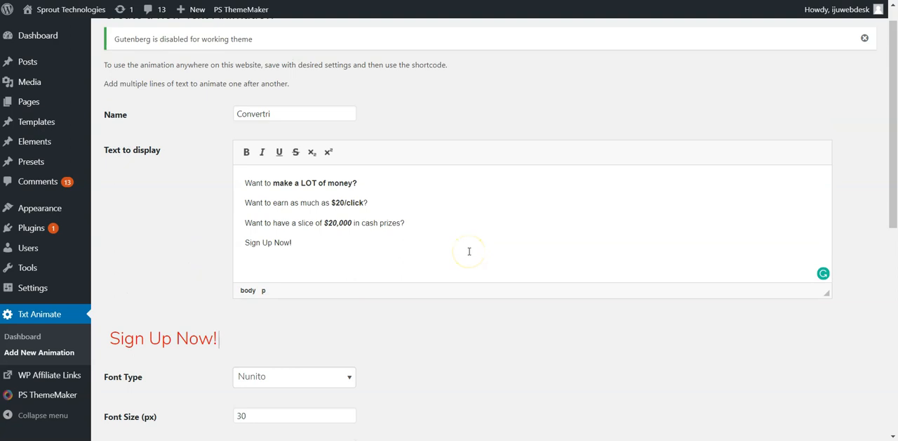
scroll(225, 271, down, 8)
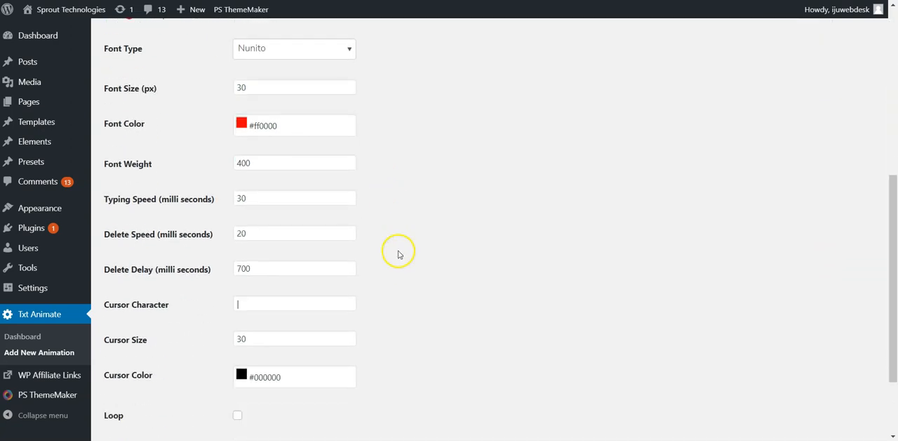
scroll(316, 281, down, 2)
scroll(370, 313, down, 2)
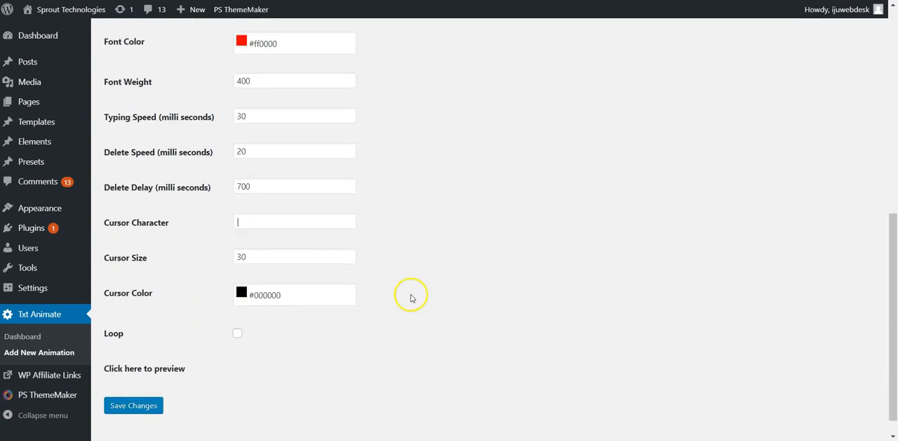
scroll(393, 301, up, 2)
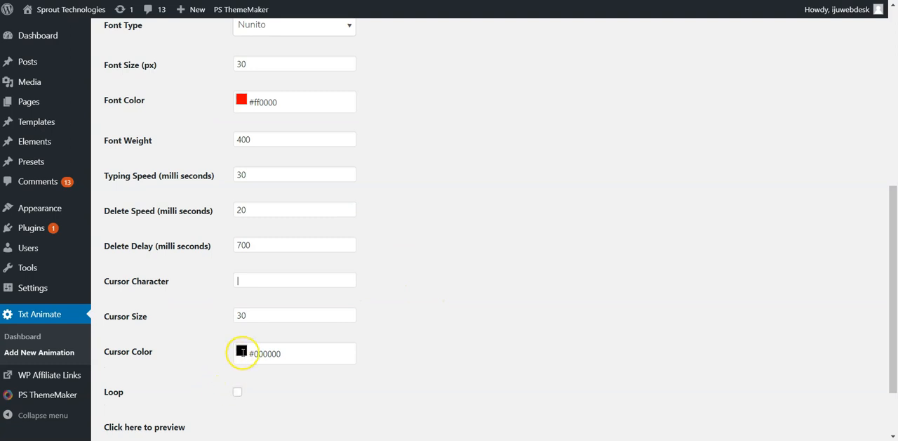
scroll(231, 232, up, 2)
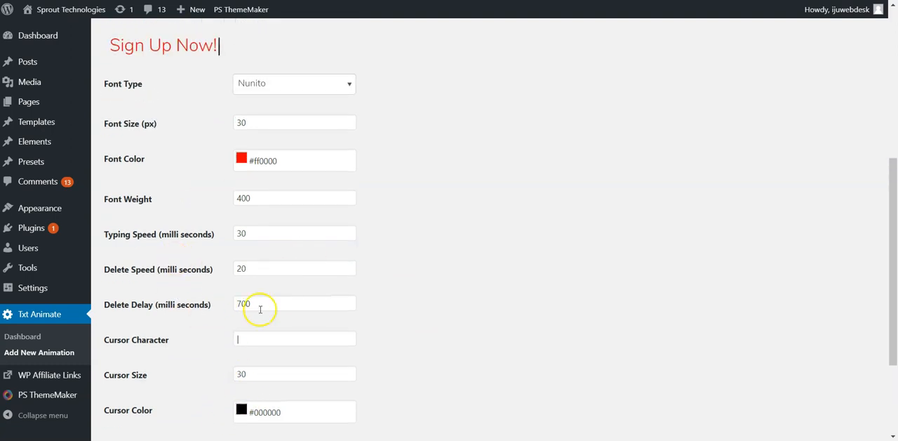
scroll(448, 271, up, 1)
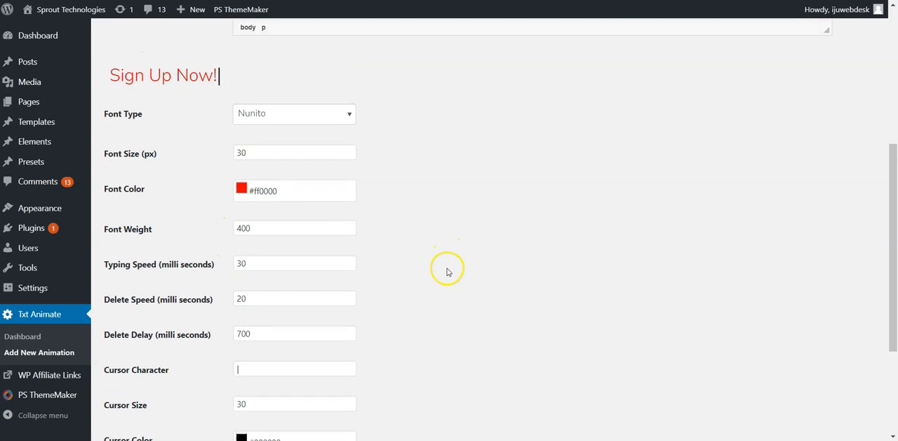
scroll(448, 272, up, 2)
scroll(447, 270, up, 2)
scroll(447, 268, down, 6)
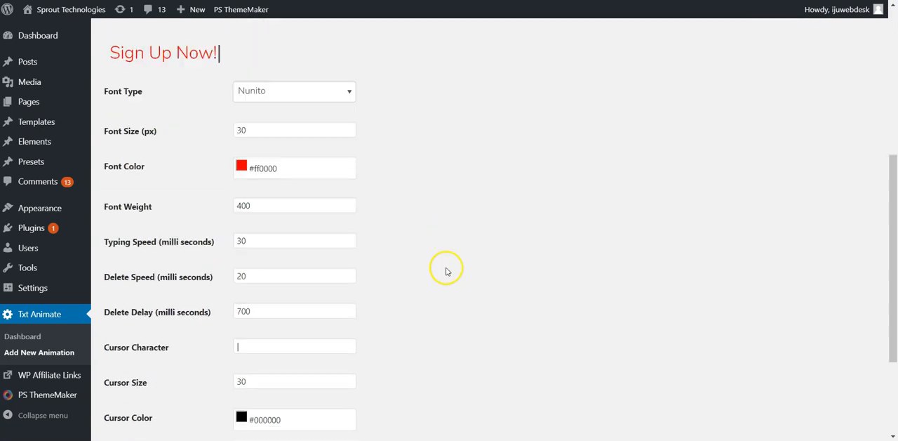
click(430, 315)
scroll(428, 315, up, 5)
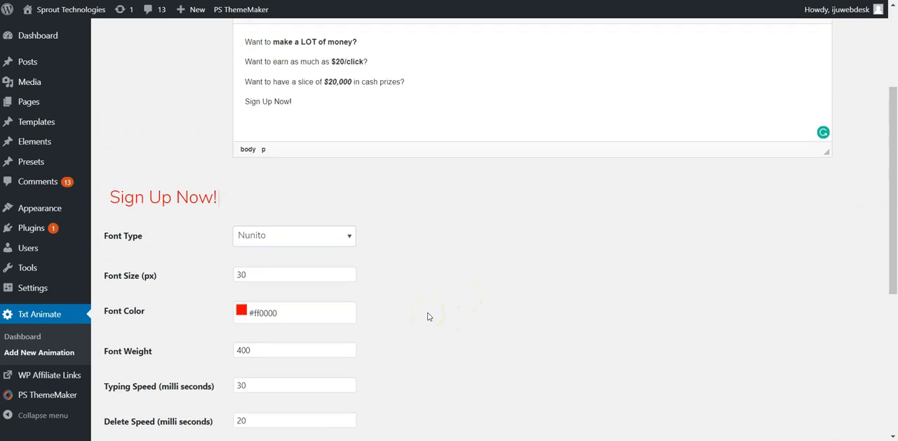
scroll(428, 315, up, 3)
scroll(428, 315, down, 8)
click(318, 346)
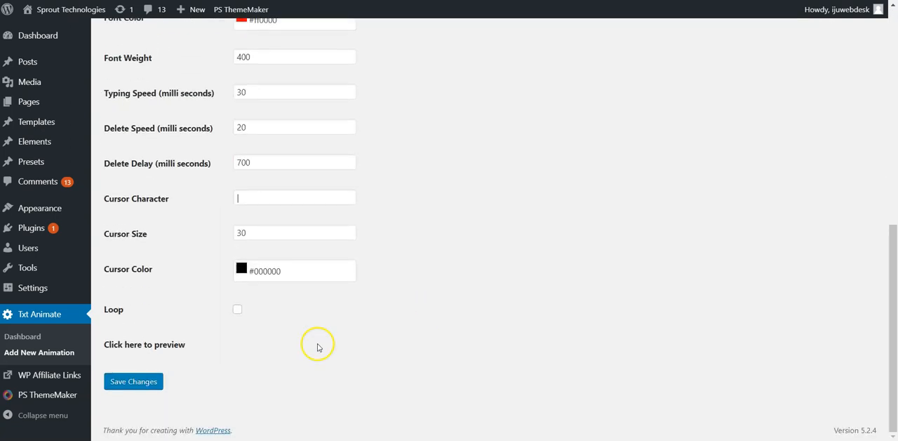
Save the animation and copy the Convertri entry's full iframe code from the Txt Animate dashboard.
click(133, 380)
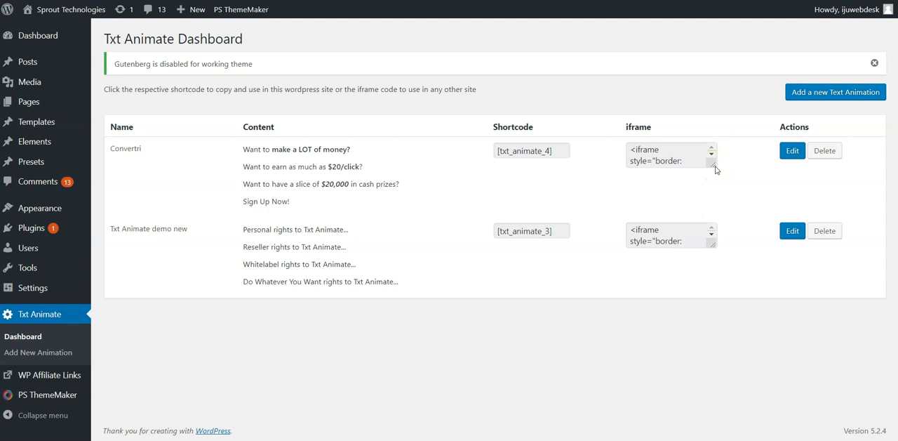
drag(713, 164, 718, 274)
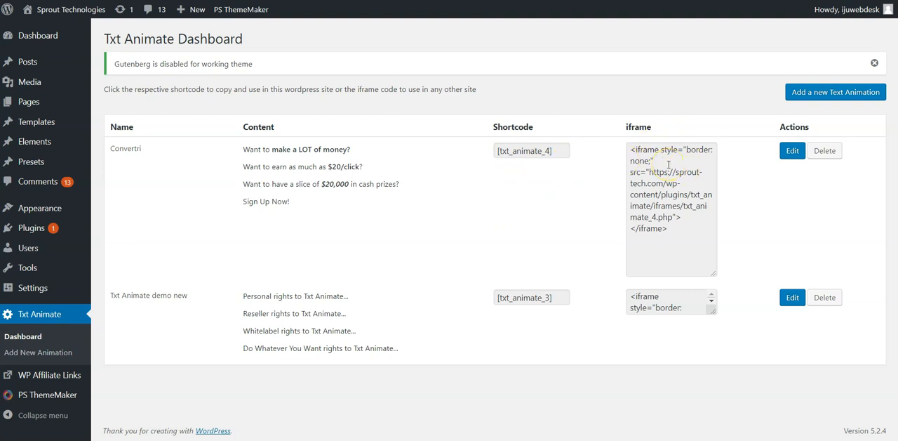
click(680, 226)
click(661, 179)
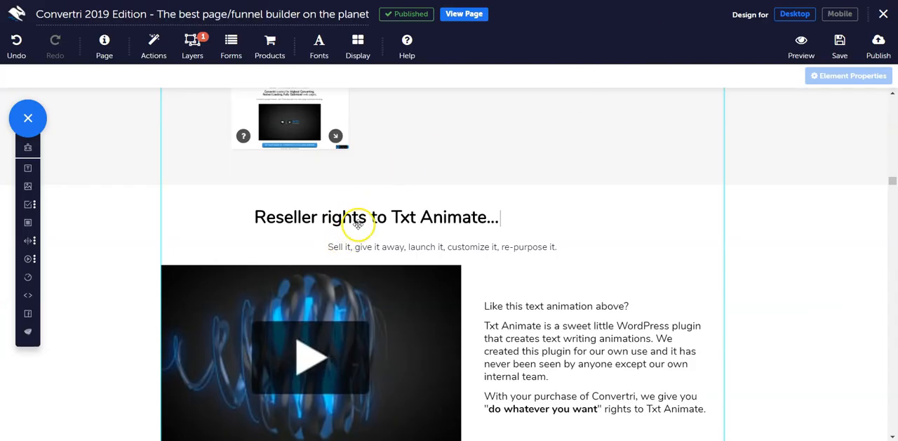
Switch to the Convertri page editor, replace the animated headline element's HTML with the copied txt_animate_4 iframe code, and save the code.
click(356, 226)
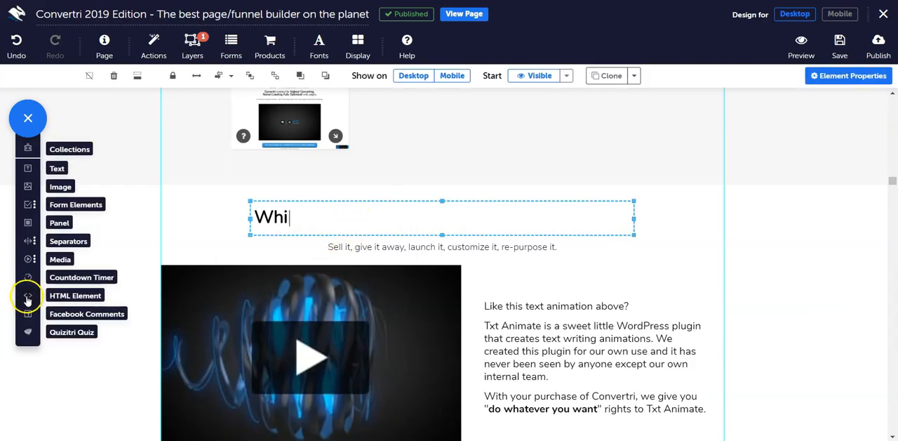
click(845, 76)
click(729, 164)
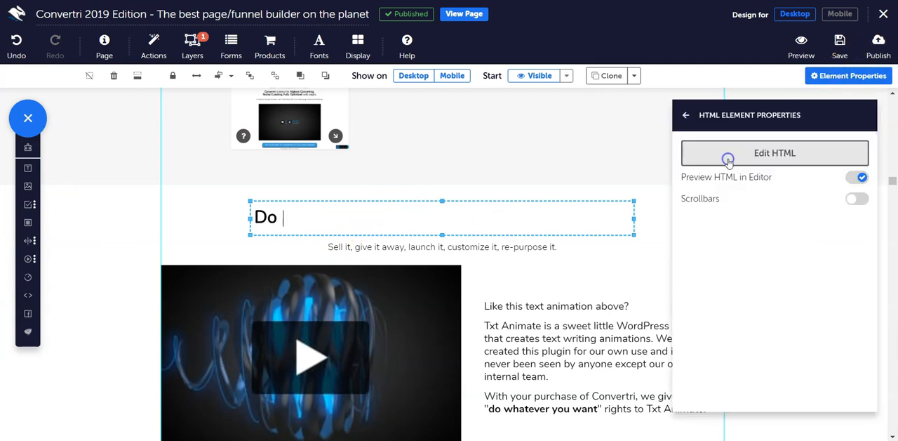
click(728, 160)
key(ctrl+a)
text(<iframe style="border: none;" src="https://sprout-tech.com/wp-content/plugins/txt_animate/iframes/txt_animate_4.php"></iframe>)
click(575, 210)
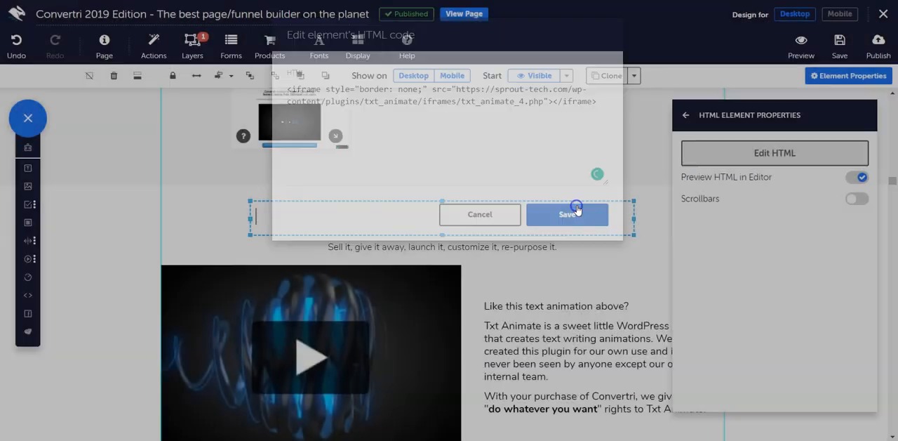